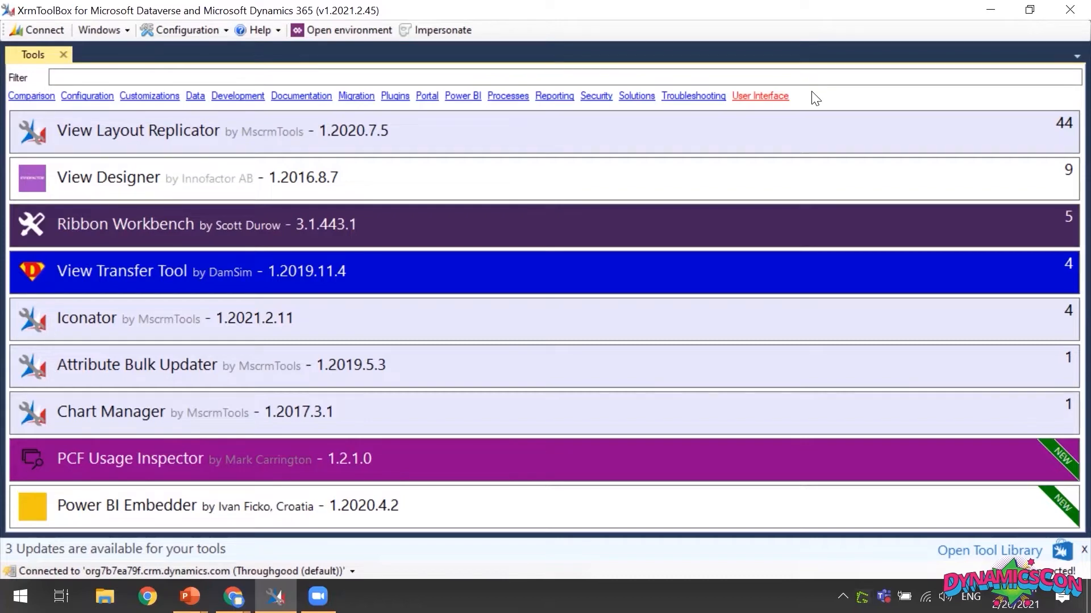
- Examine the saved connections and the Connection Wizard's organization URL and user credentials pages without creating a connection
{"action": "left_click", "coordinate": [29, 30]}
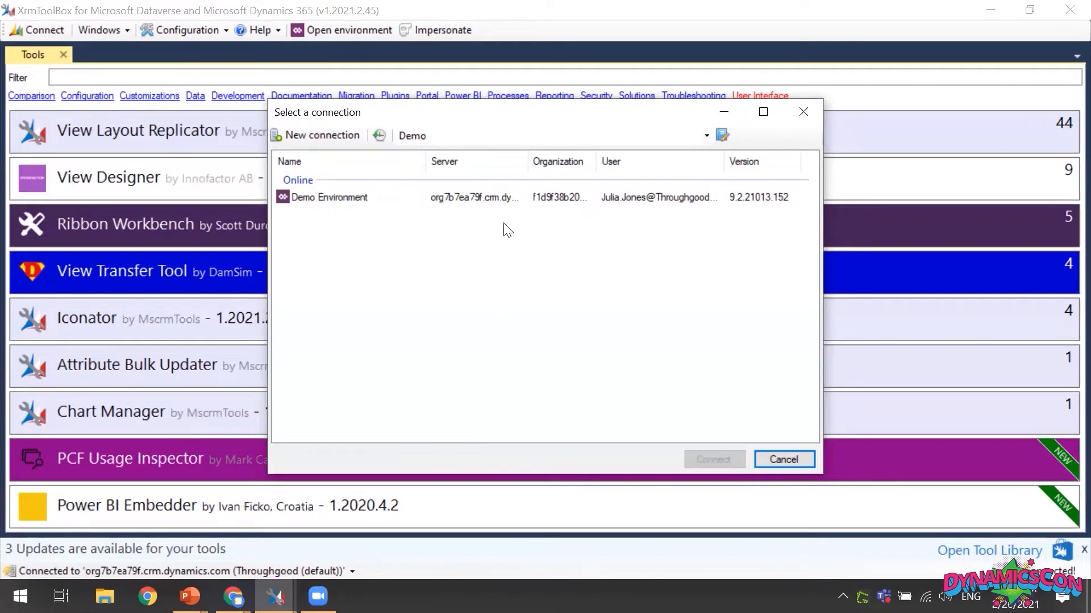
{"action": "left_click", "coordinate": [344, 200]}
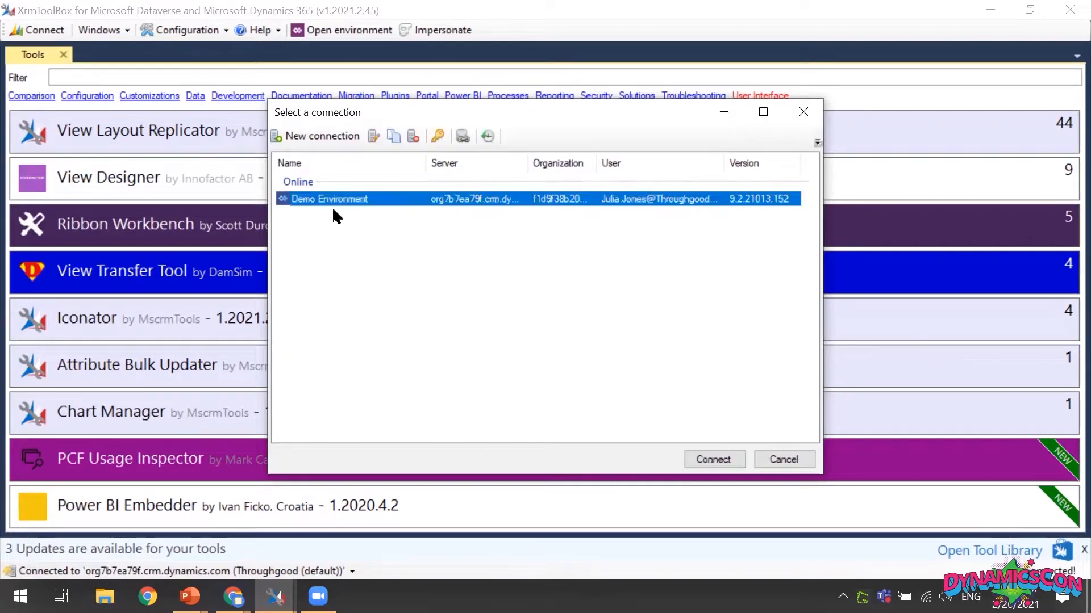
{"action": "left_click", "coordinate": [335, 137]}
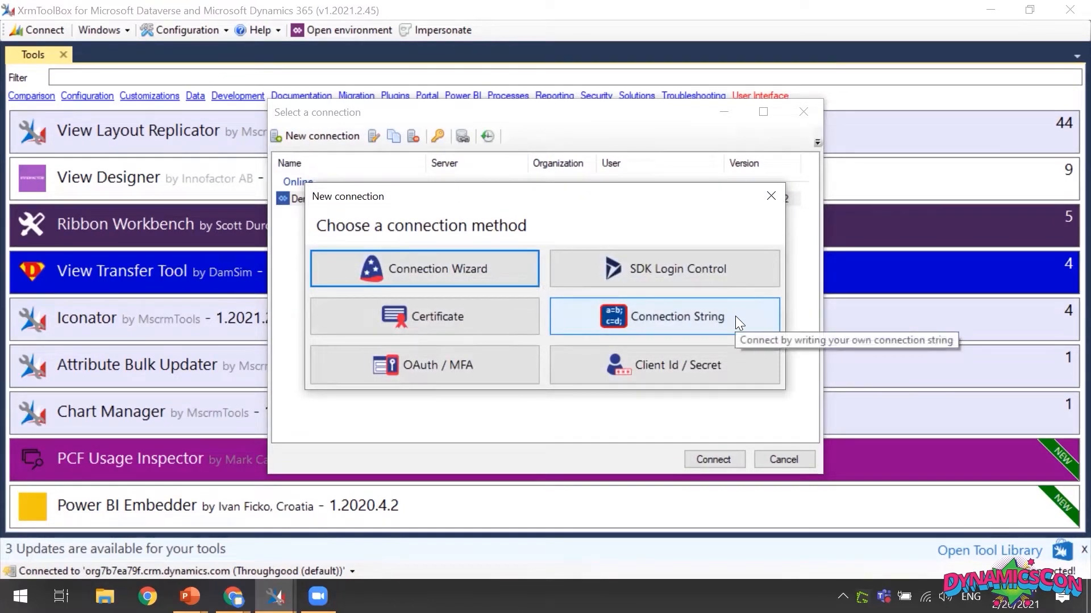
{"action": "left_click", "coordinate": [501, 265]}
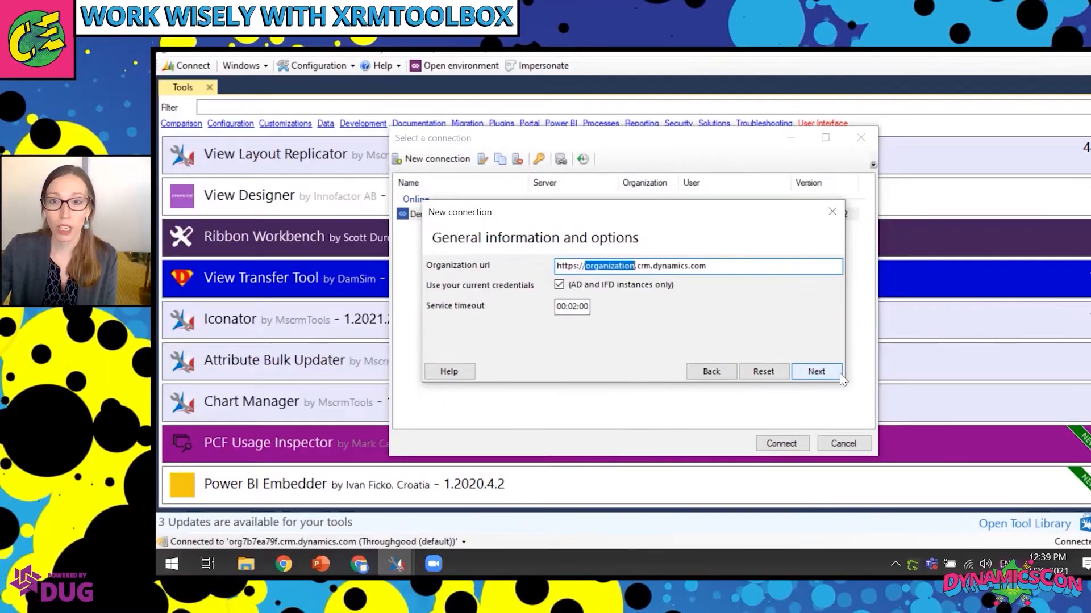
{"action": "left_click", "coordinate": [769, 378]}
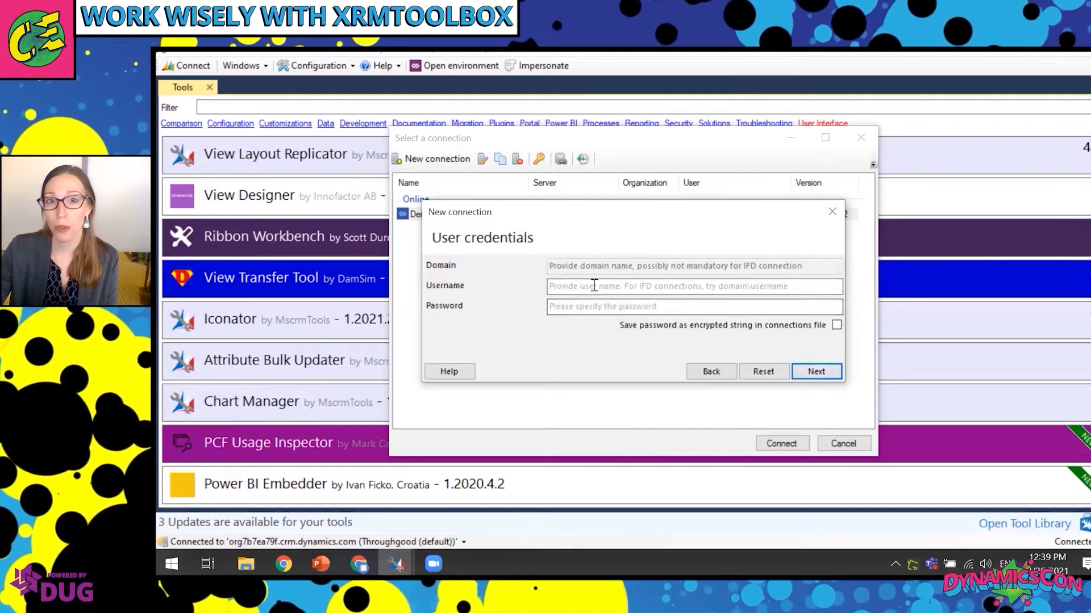
{"action": "left_click", "coordinate": [832, 211]}
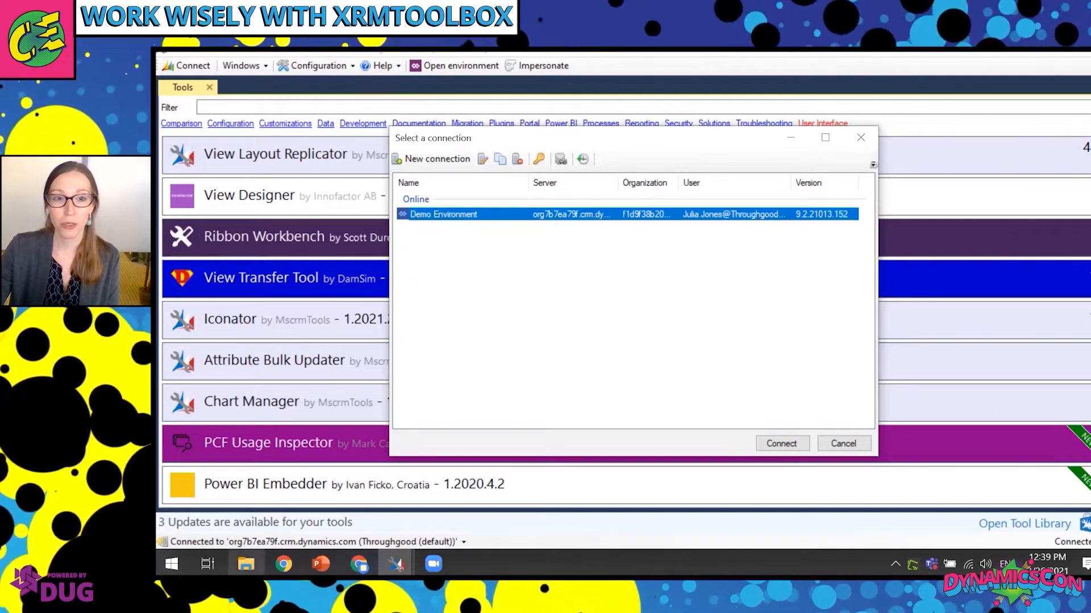
{"action": "left_click", "coordinate": [861, 138]}
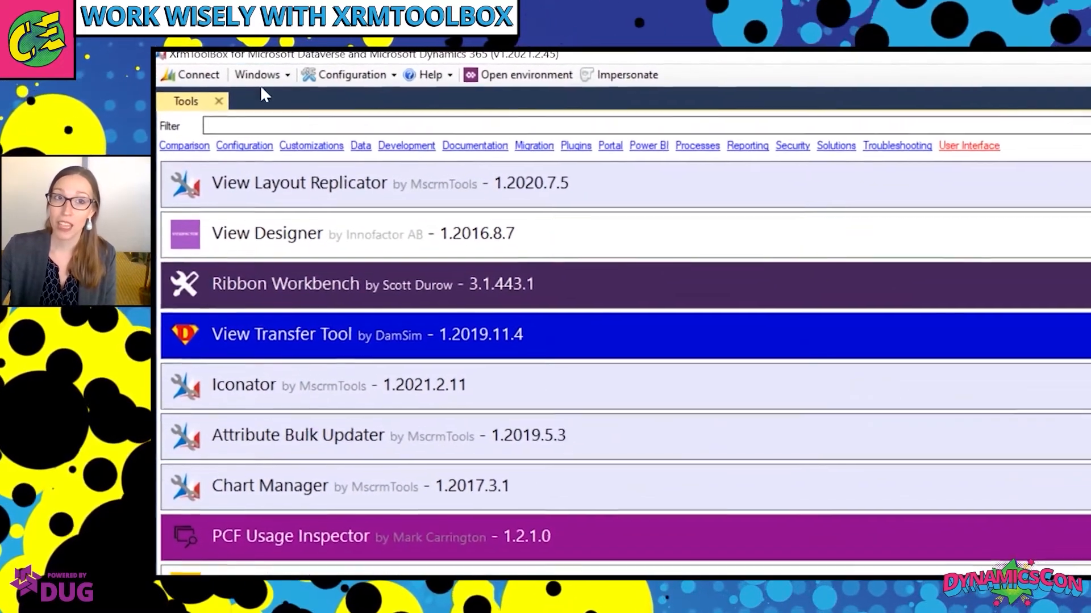
- Open the Tool Library and hide the already installed tools from its list
{"action": "left_click", "coordinate": [289, 78]}
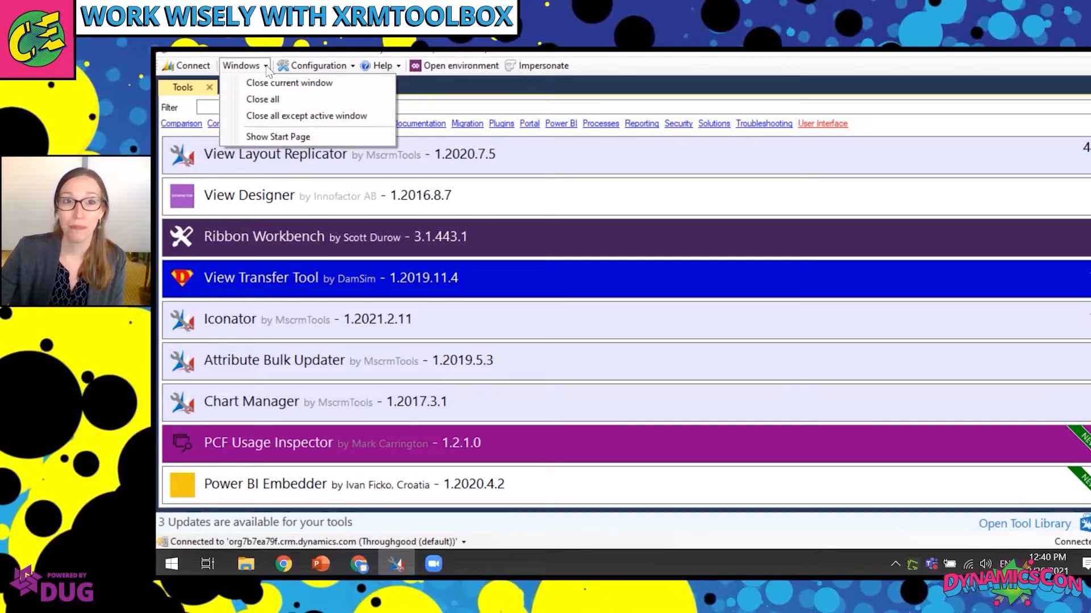
{"action": "left_click", "coordinate": [332, 66]}
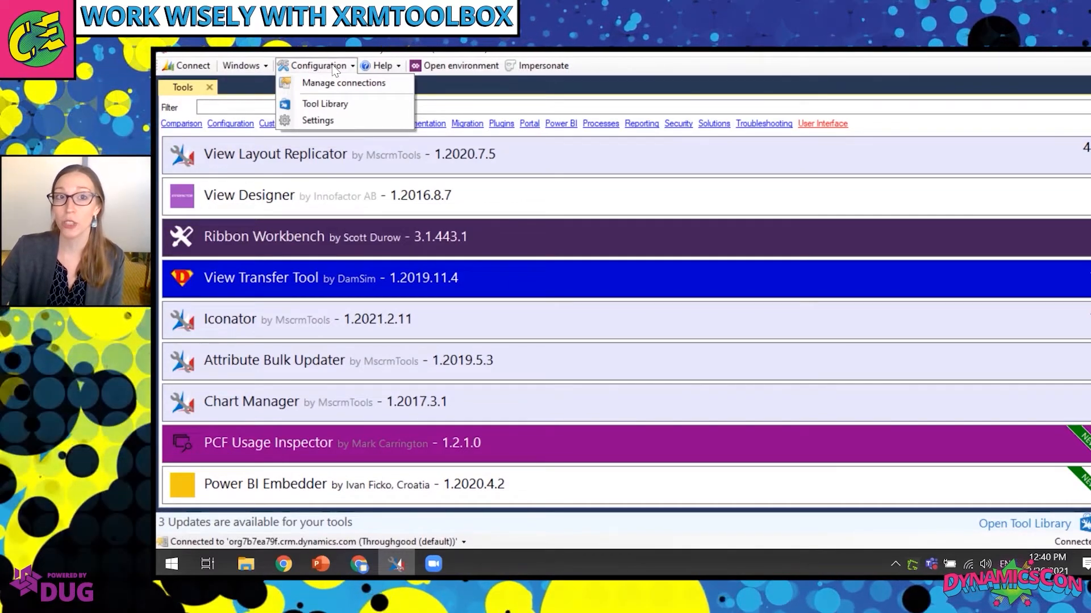
{"action": "left_click", "coordinate": [337, 104]}
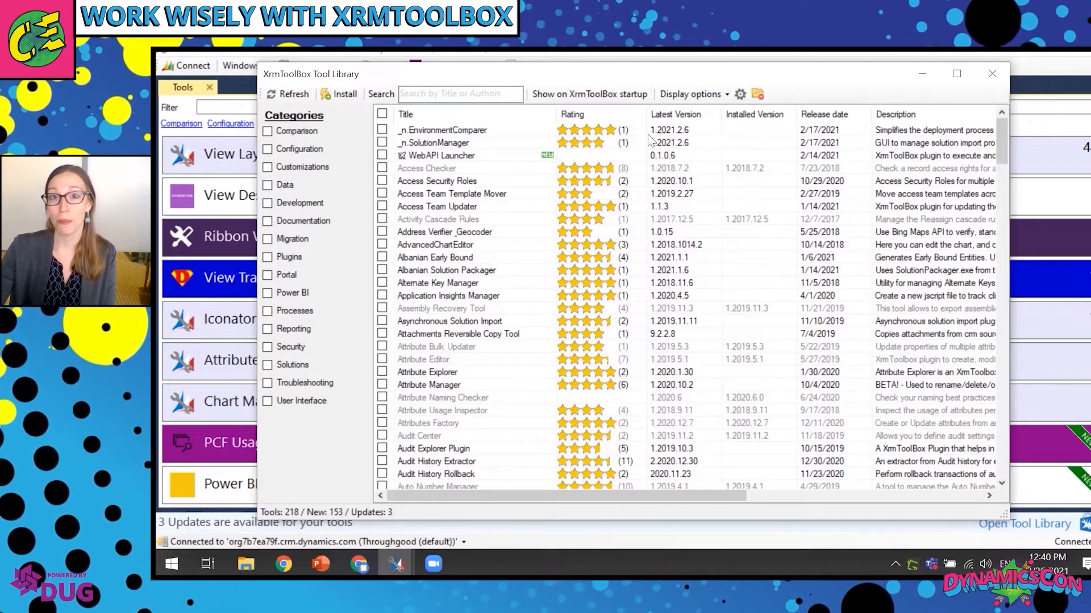
{"action": "left_click", "coordinate": [721, 97]}
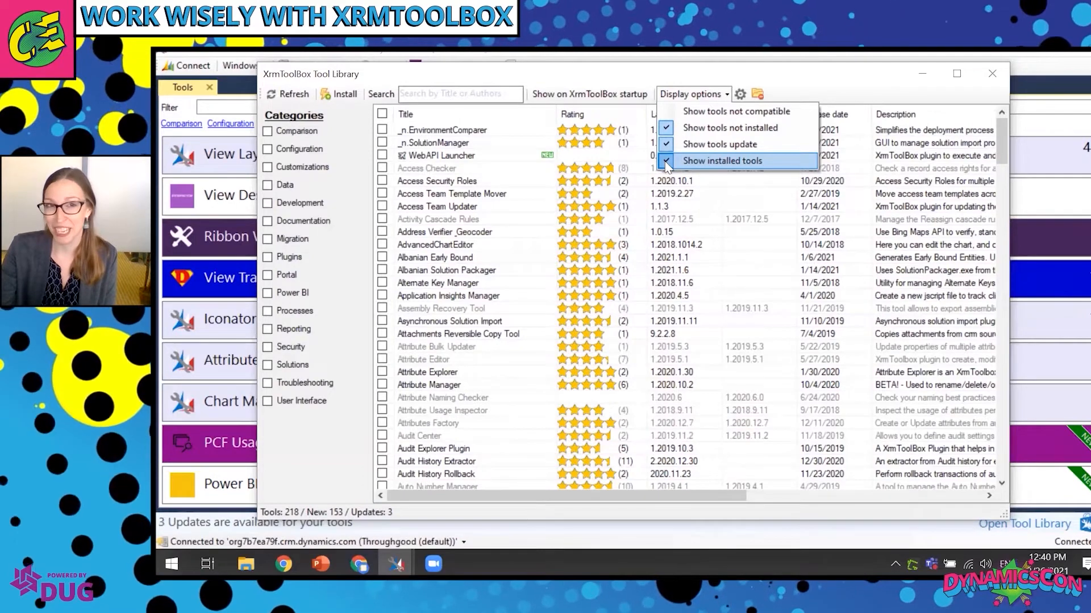
{"action": "left_click", "coordinate": [721, 161]}
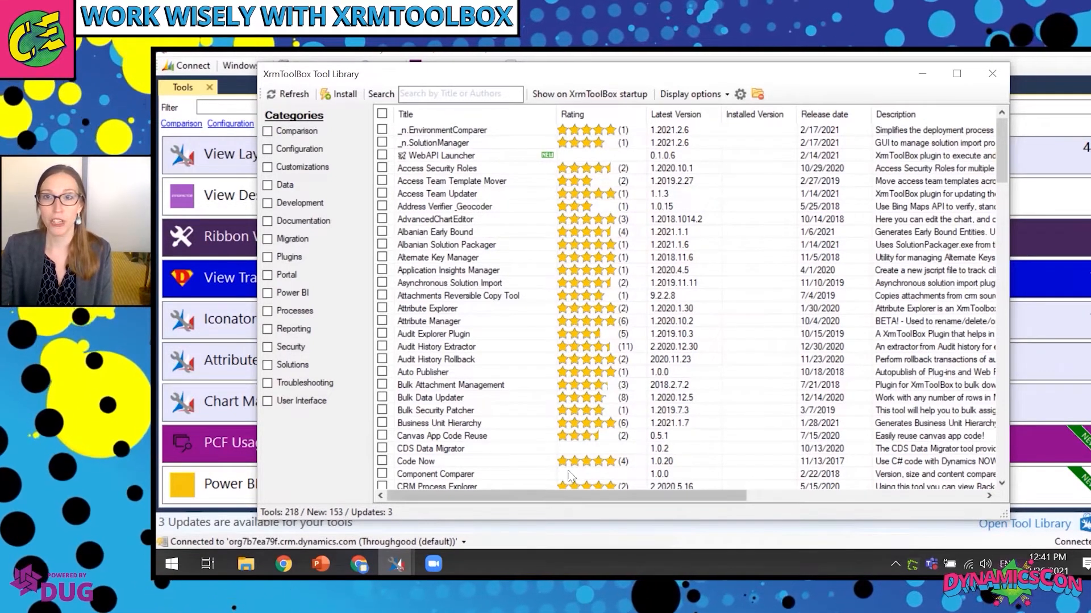
- Widen the Tool Library window to review the tools' details and author columns, and filter the list by the Data category
{"action": "left_click_drag", "start_coordinate": [1010, 206], "coordinate": [1090, 206]}
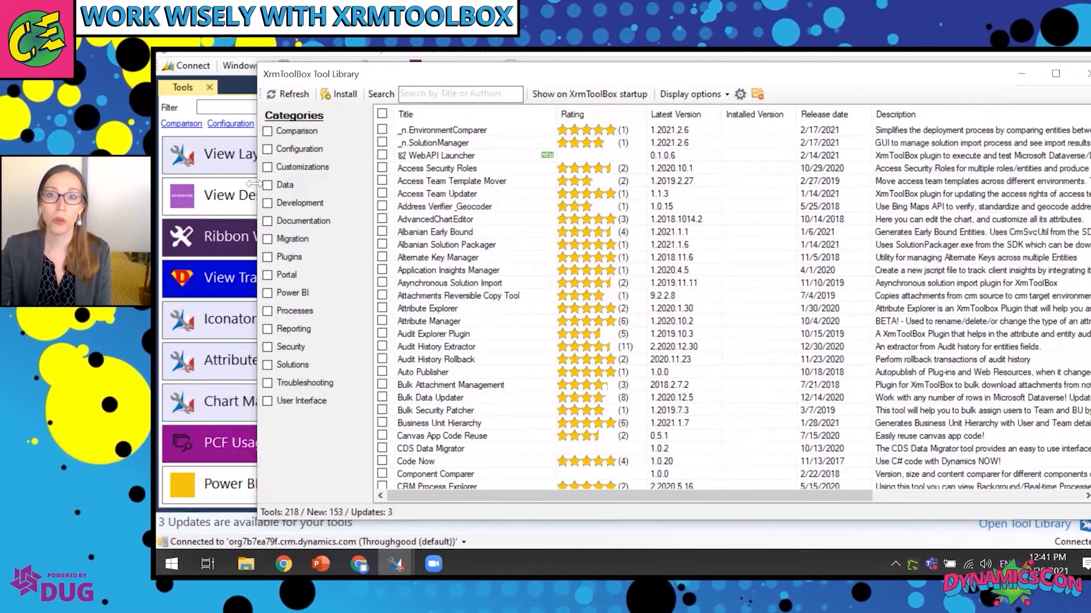
{"action": "left_click_drag", "start_coordinate": [254, 184], "coordinate": [155, 184]}
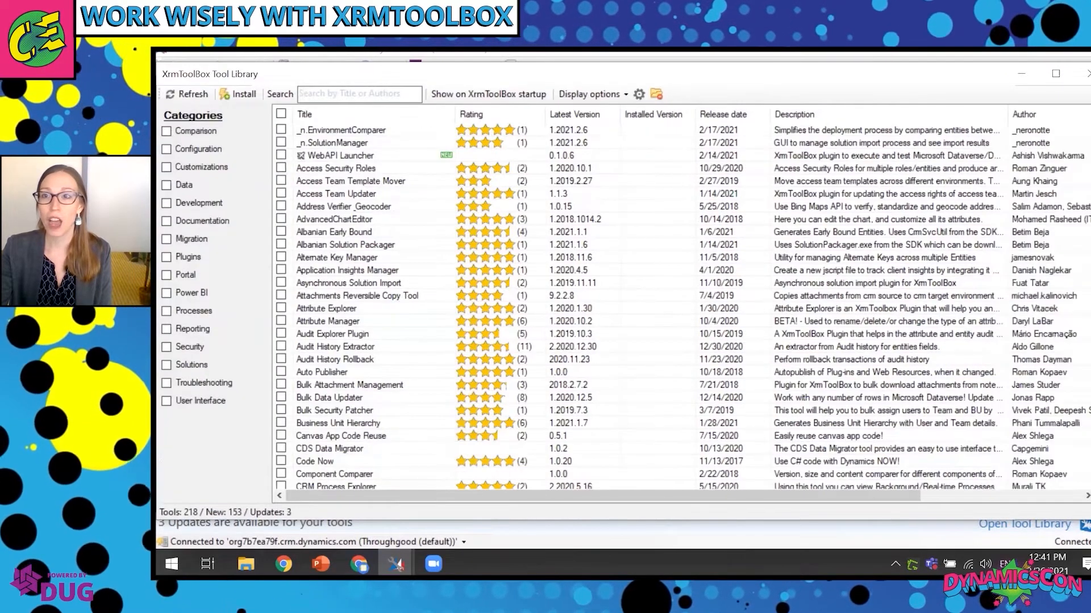
{"action": "scroll", "coordinate": [728, 172], "scroll_direction": "right", "scroll_amount": 5}
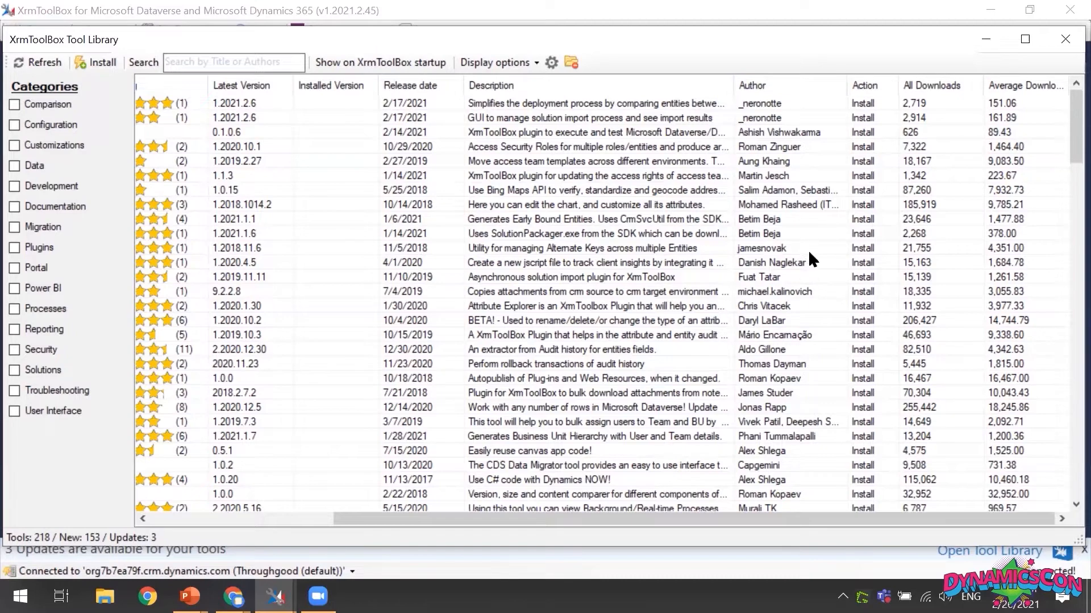
{"action": "scroll", "coordinate": [808, 249], "scroll_direction": "left", "scroll_amount": 5}
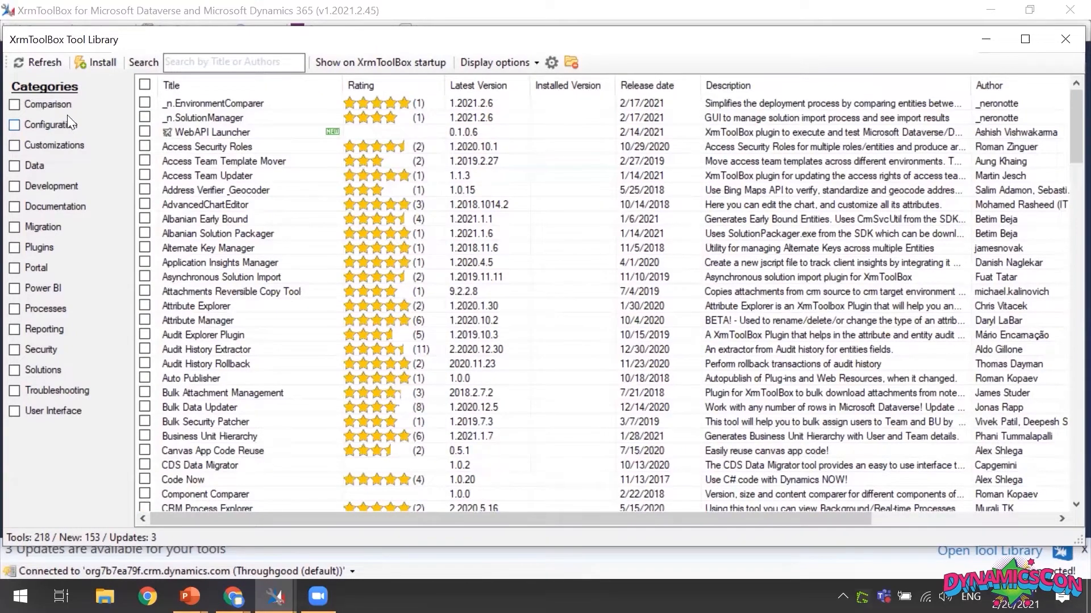
{"action": "left_click", "coordinate": [13, 165]}
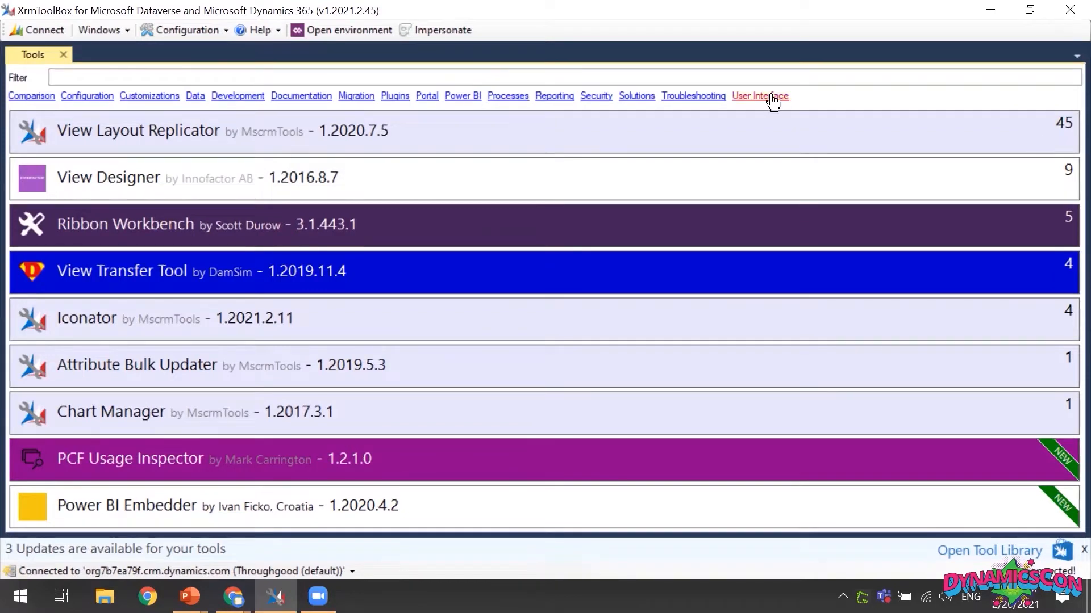
- Open View Layout Replicator for the Account entity and inspect the All Accounts and Inactive Accounts source view layouts
{"action": "left_click", "coordinate": [439, 139]}
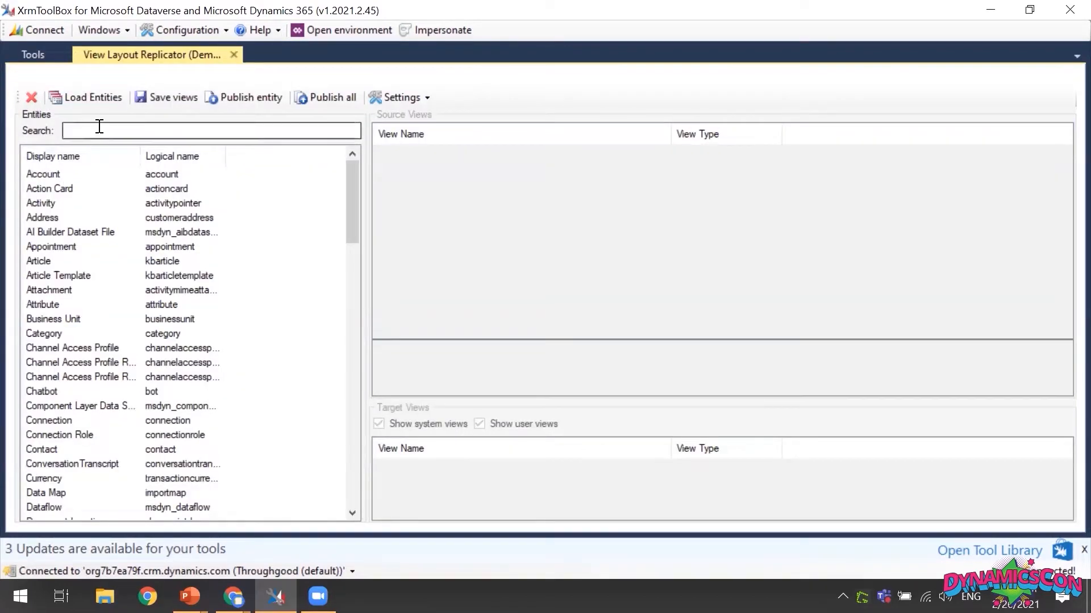
{"action": "left_click", "coordinate": [59, 177]}
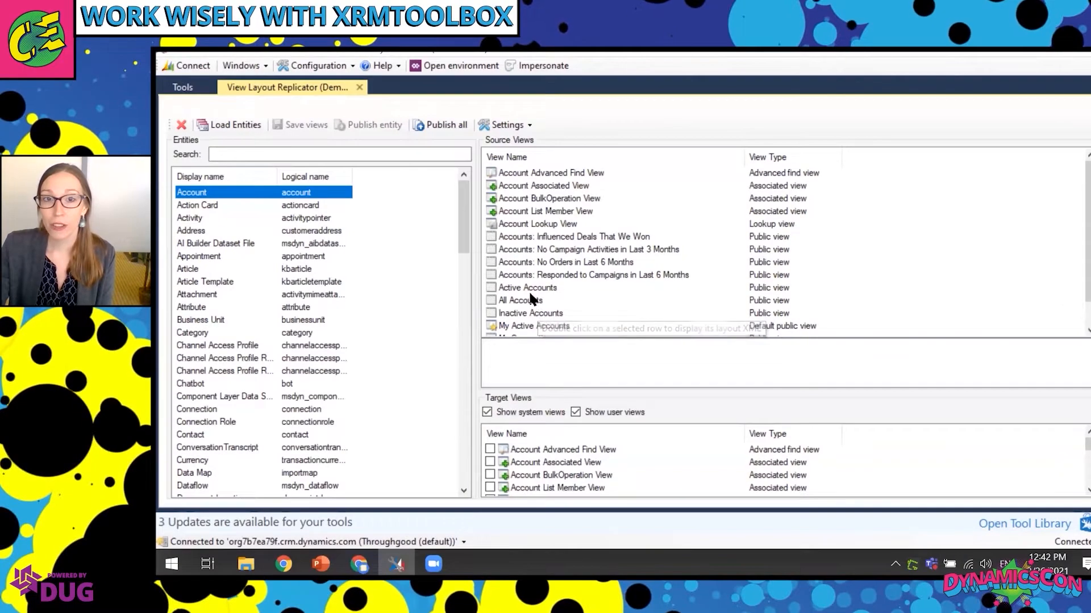
{"action": "left_click", "coordinate": [413, 297]}
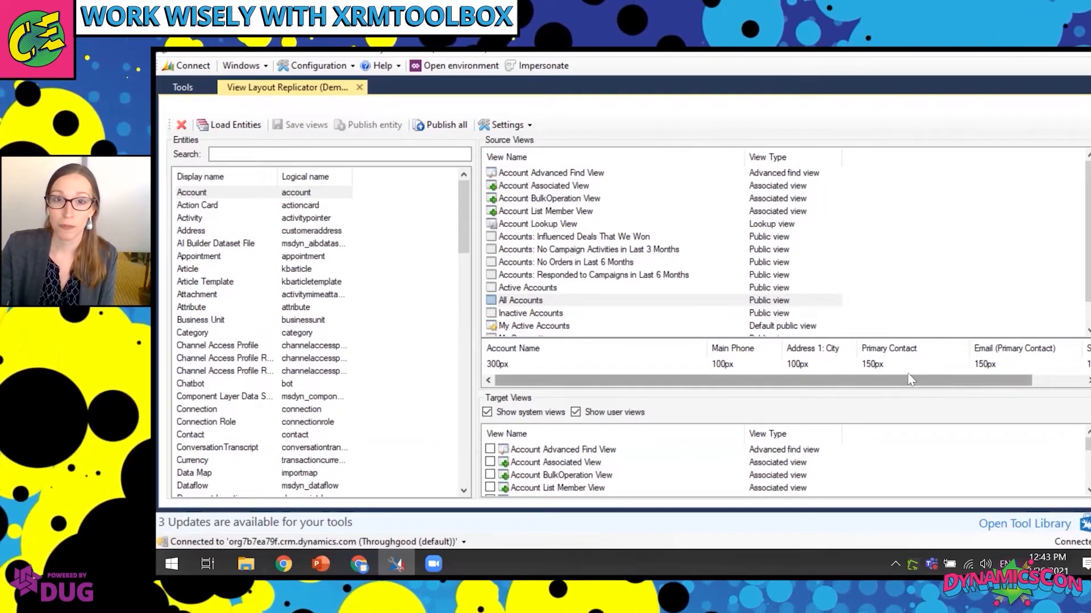
{"action": "scroll", "coordinate": [541, 292], "scroll_direction": "down", "scroll_amount": 1}
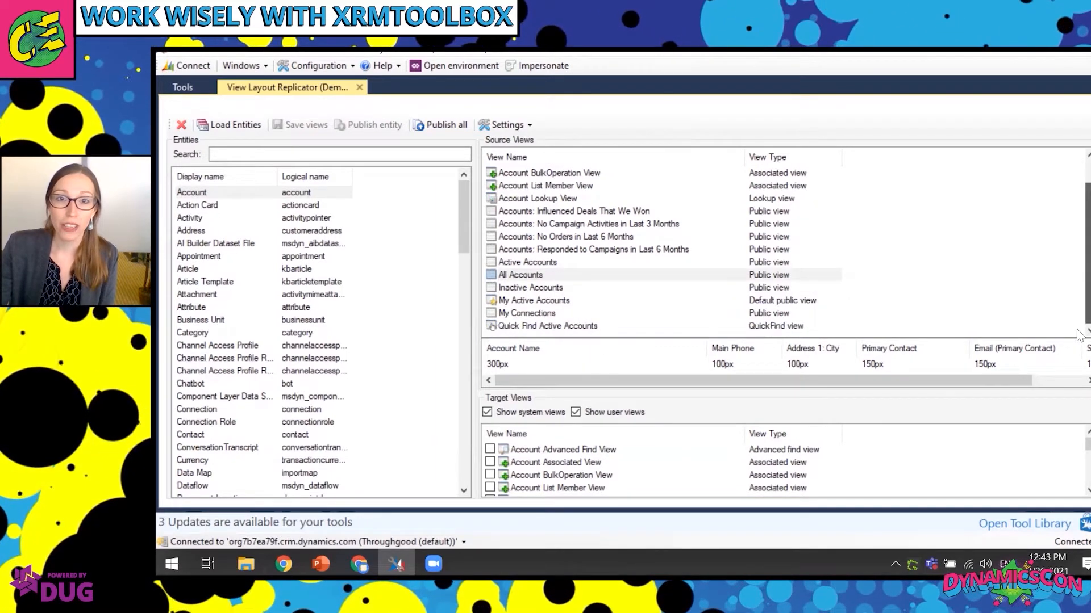
{"action": "left_click", "coordinate": [540, 288]}
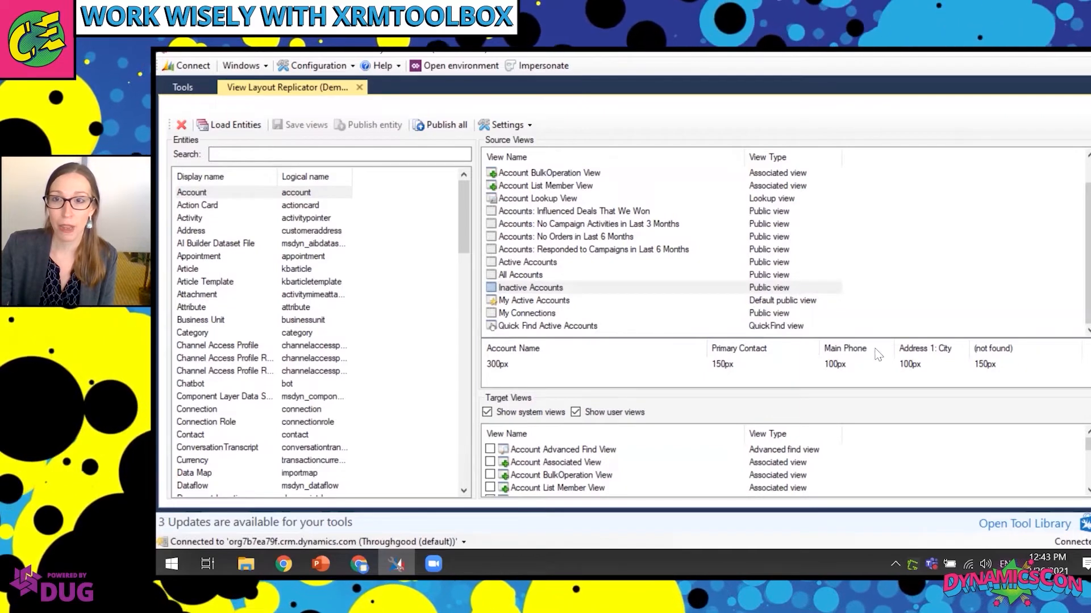
- Select All Accounts as the source view and mark Inactive Accounts as the target view for its layout
{"action": "left_click", "coordinate": [539, 276]}
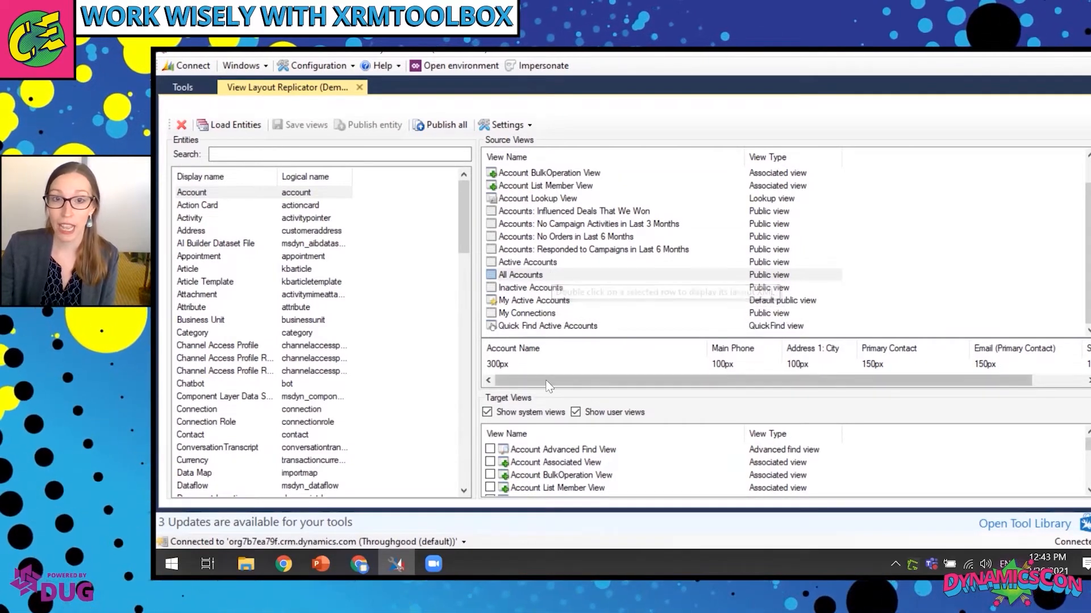
{"action": "scroll", "coordinate": [642, 457], "scroll_direction": "down", "scroll_amount": 1}
{"action": "scroll", "coordinate": [645, 461], "scroll_direction": "down", "scroll_amount": 2}
{"action": "left_click", "coordinate": [490, 475]}
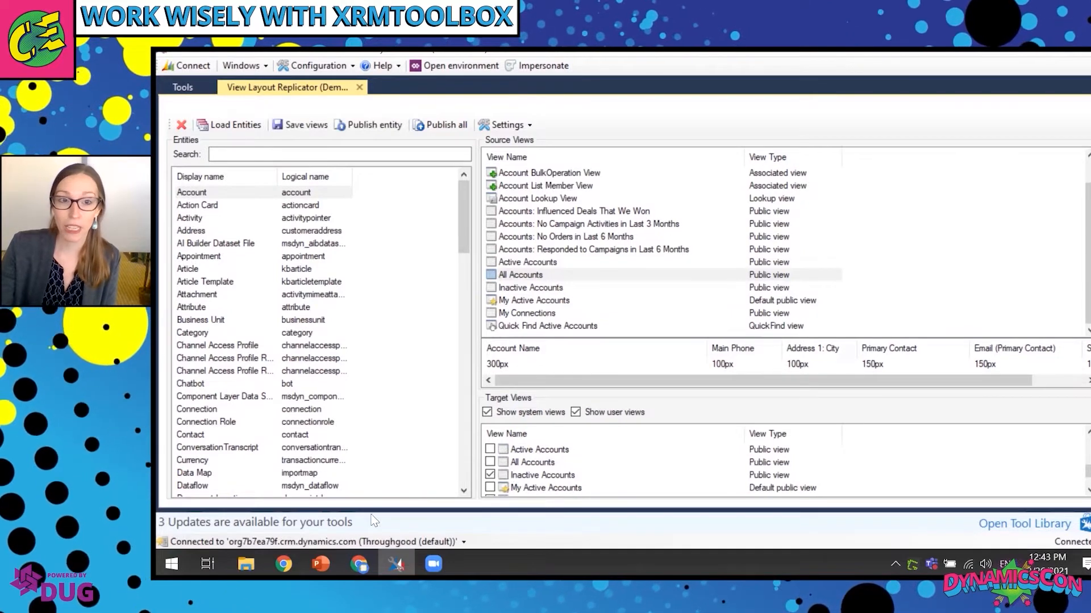
- Switch to the Demo App in the browser and compare the columns of the Inactive Accounts and All Accounts views
{"action": "mouse_move", "coordinate": [359, 564]}
{"action": "left_click", "coordinate": [272, 506]}
{"action": "left_click", "coordinate": [425, 54]}
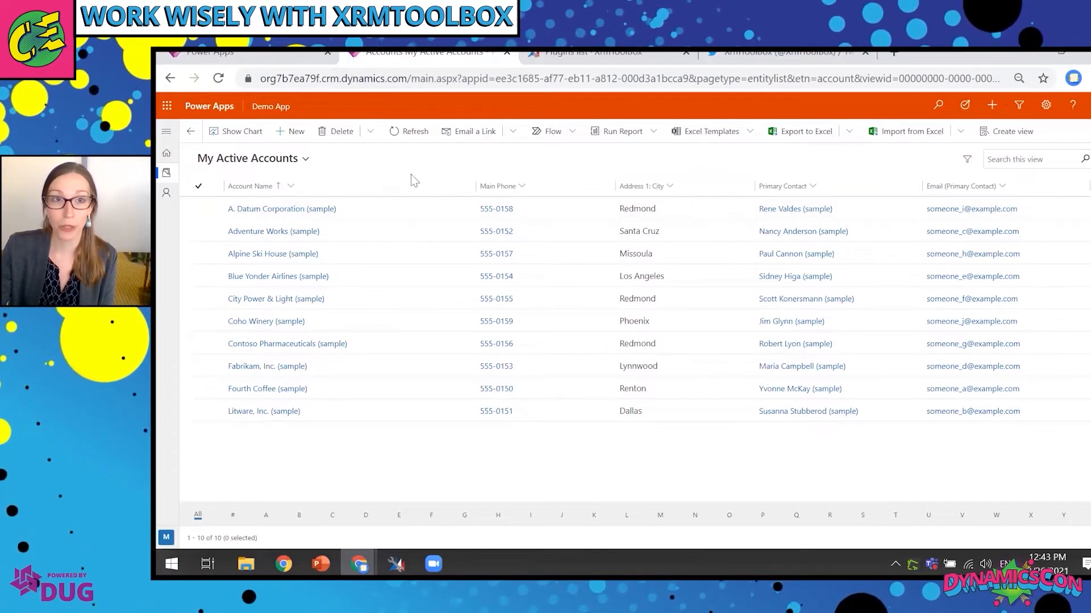
{"action": "left_click", "coordinate": [305, 159]}
{"action": "left_click", "coordinate": [227, 301]}
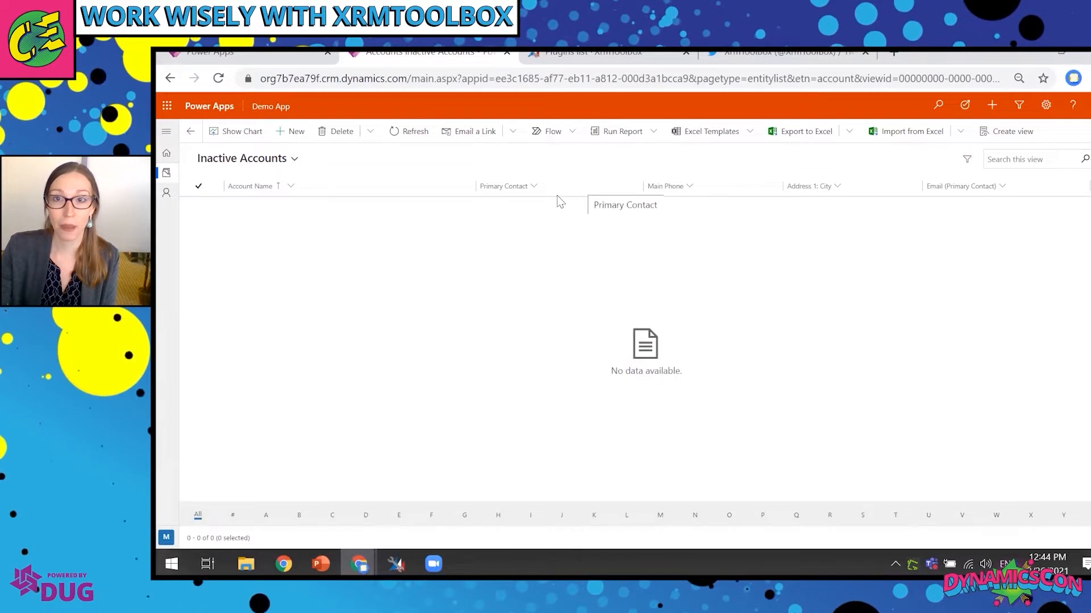
{"action": "left_click", "coordinate": [289, 161]}
{"action": "left_click", "coordinate": [224, 284]}
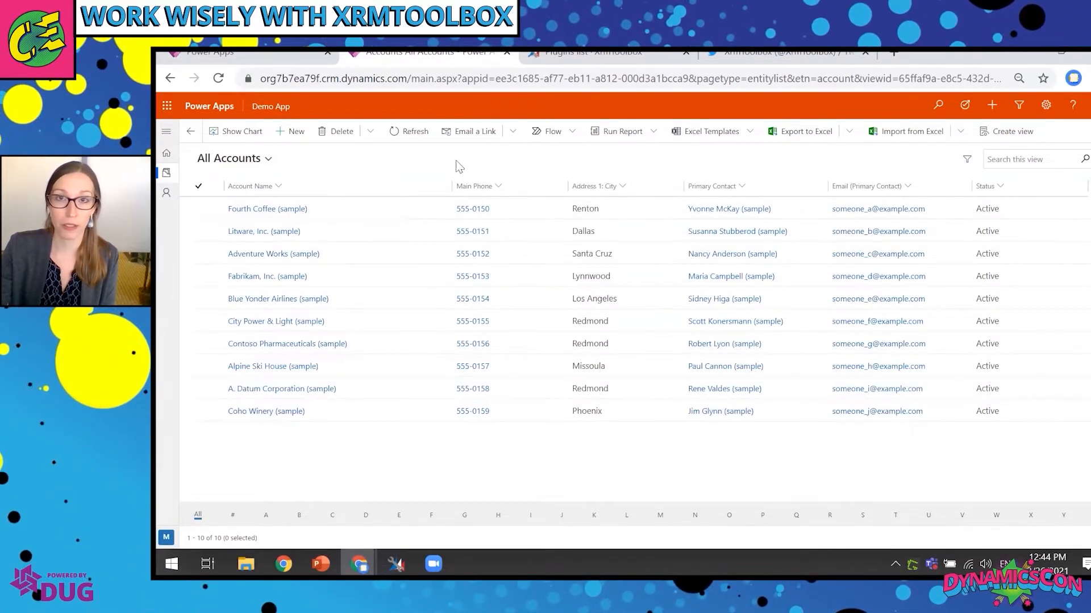
{"action": "left_click", "coordinate": [1027, 52]}
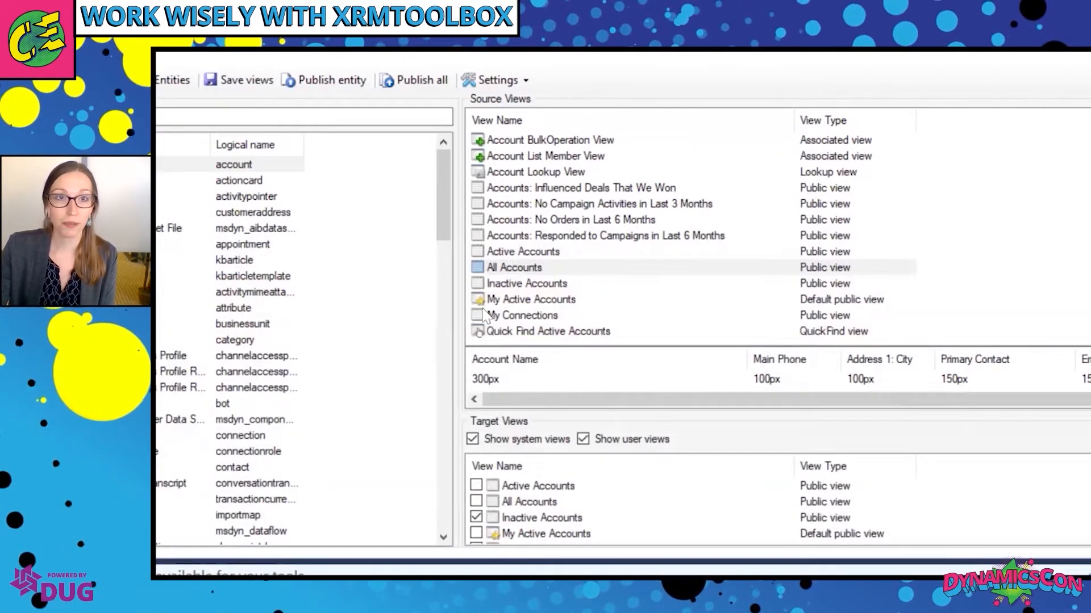
- Save the replicated layout to the Inactive Accounts view and publish the Account entity
{"action": "left_click", "coordinate": [263, 85]}
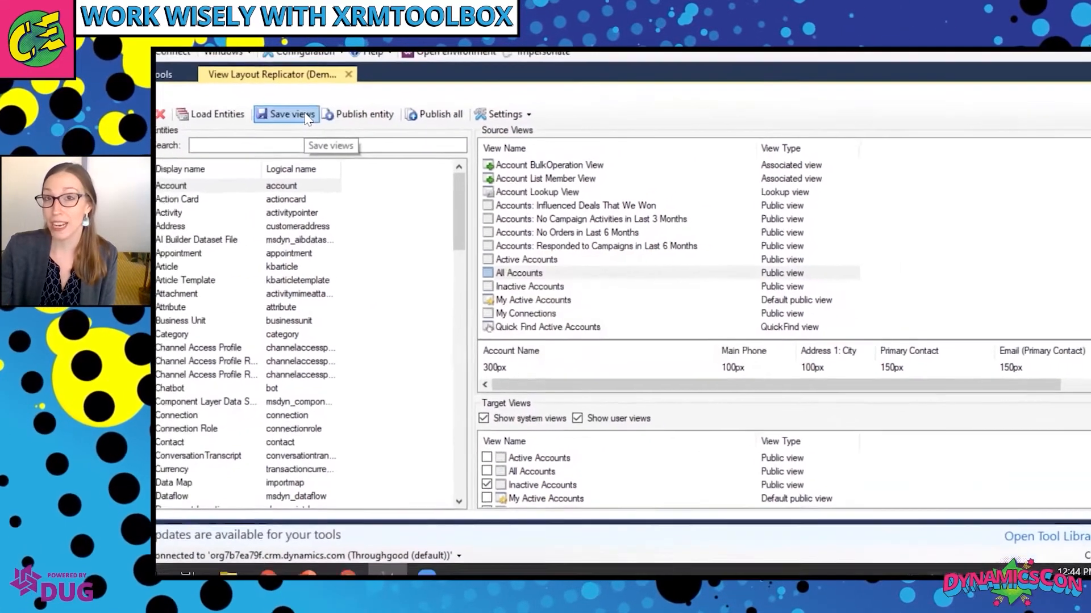
{"action": "left_click", "coordinate": [355, 124]}
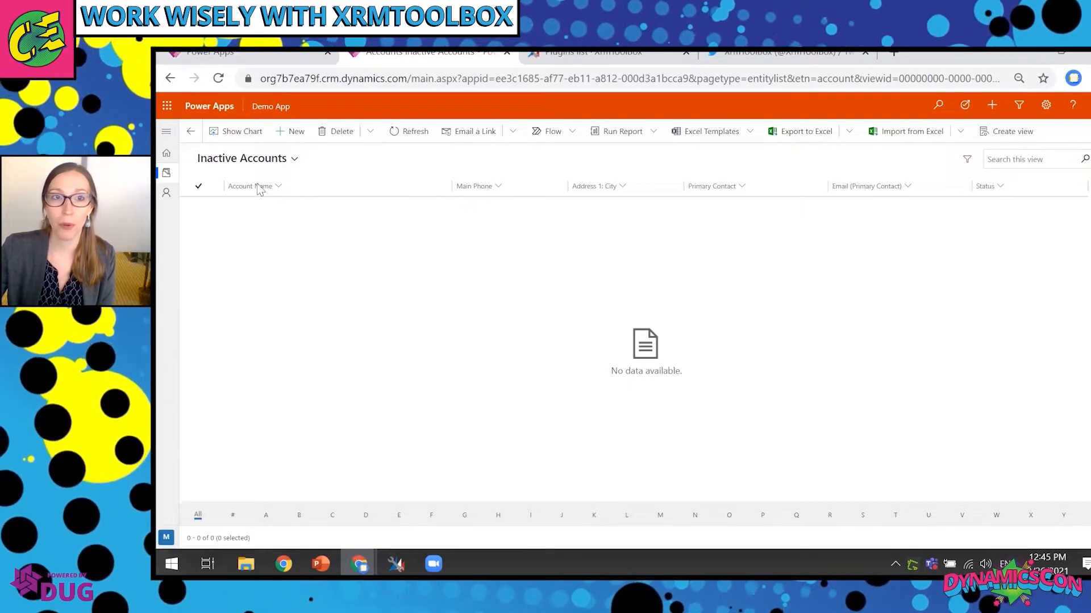
- Check the Inactive Accounts columns against the All Accounts view in the Demo App and review the replicator's remaining target views
{"action": "left_click", "coordinate": [288, 163]}
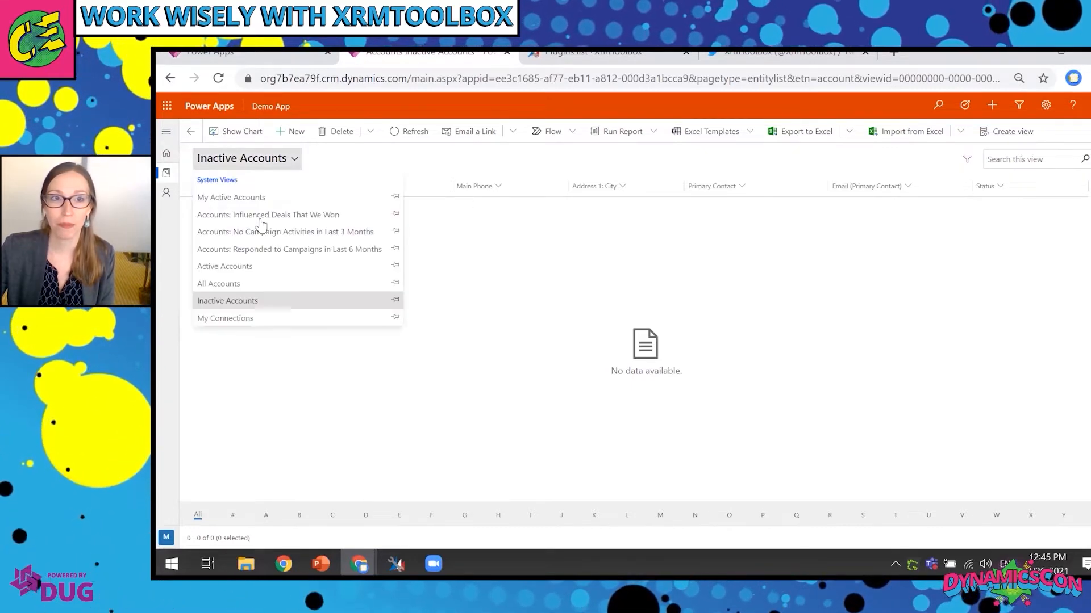
{"action": "left_click", "coordinate": [240, 284]}
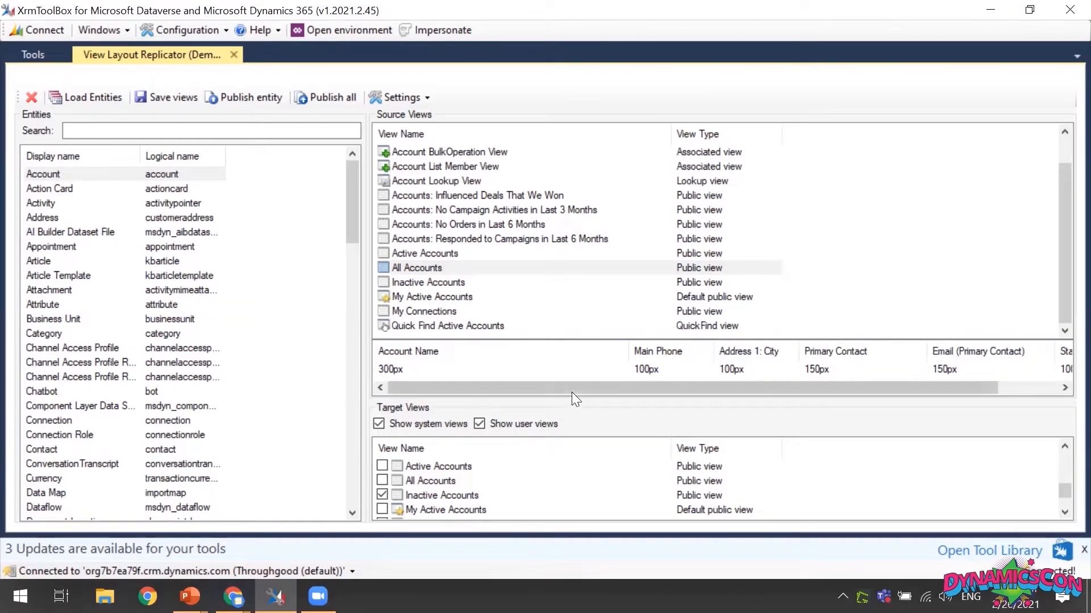
{"action": "scroll", "coordinate": [531, 477], "scroll_direction": "down", "scroll_amount": 1}
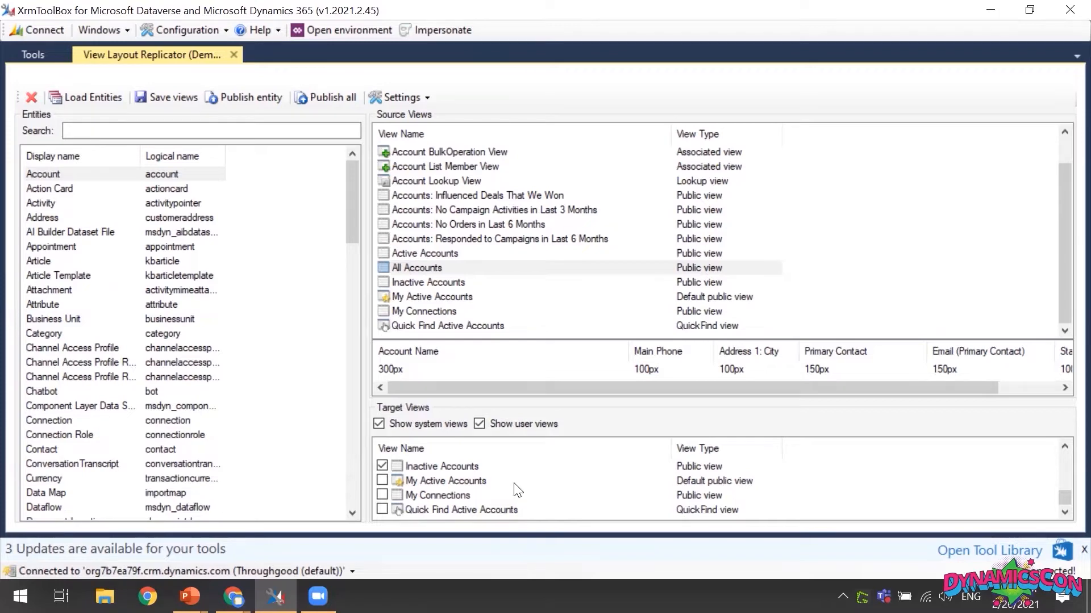
- Open View Designer from the user interface tools and load the account entity's All Accounts view
{"action": "left_click", "coordinate": [33, 55]}
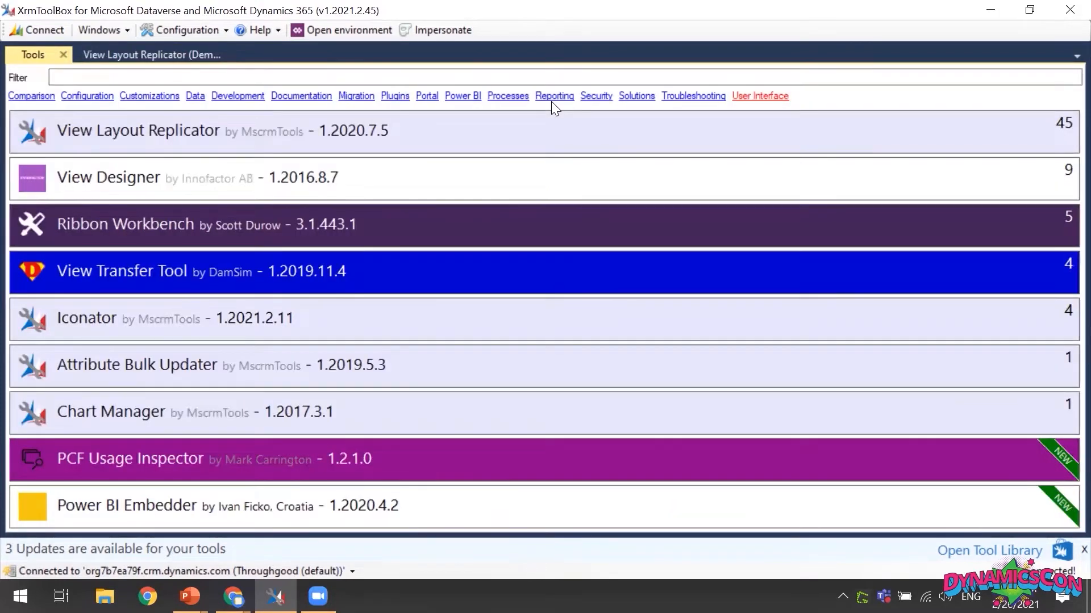
{"action": "left_click", "coordinate": [474, 193]}
{"action": "left_click", "coordinate": [775, 166]}
{"action": "left_click", "coordinate": [431, 181]}
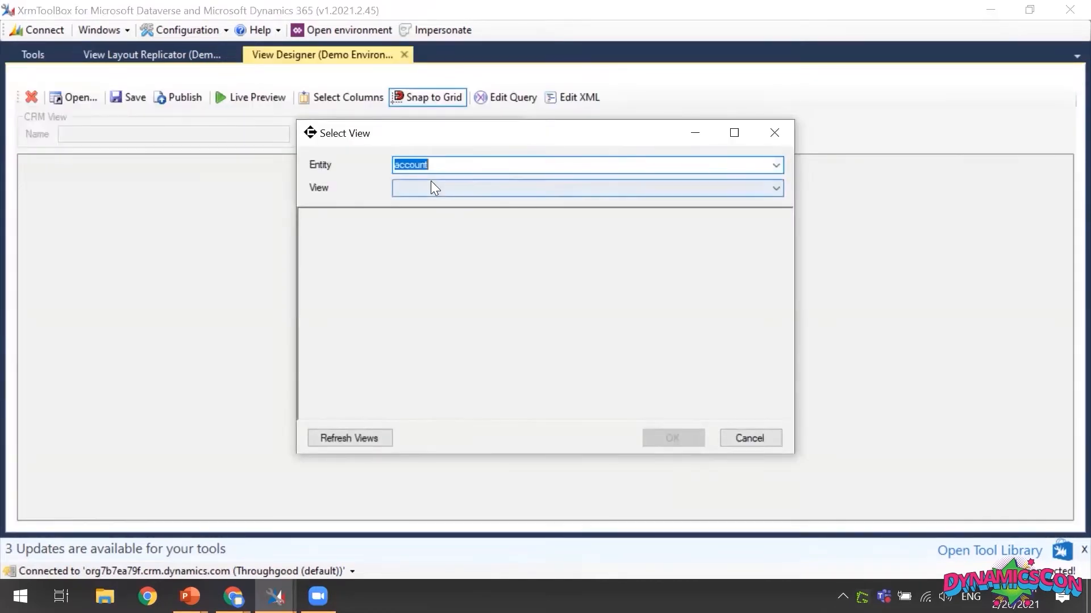
{"action": "left_click", "coordinate": [671, 182]}
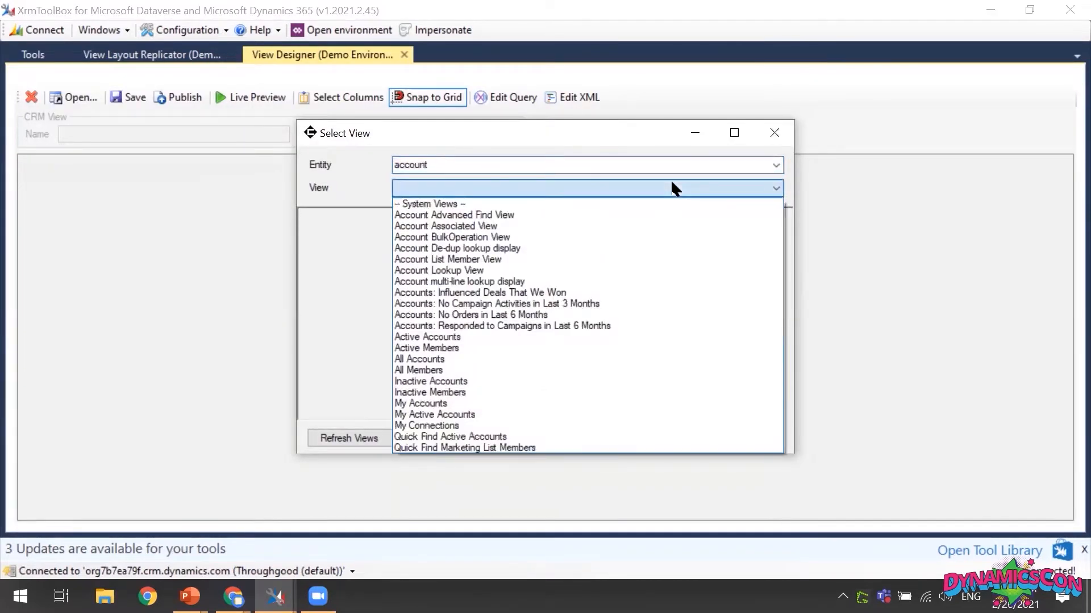
{"action": "left_click", "coordinate": [417, 358]}
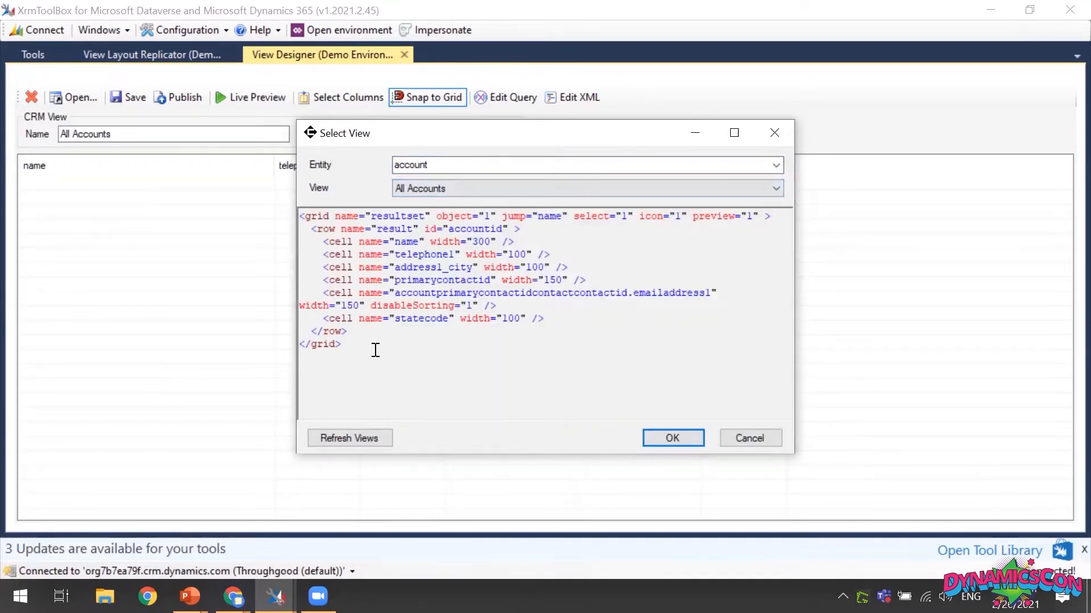
{"action": "left_click", "coordinate": [673, 438]}
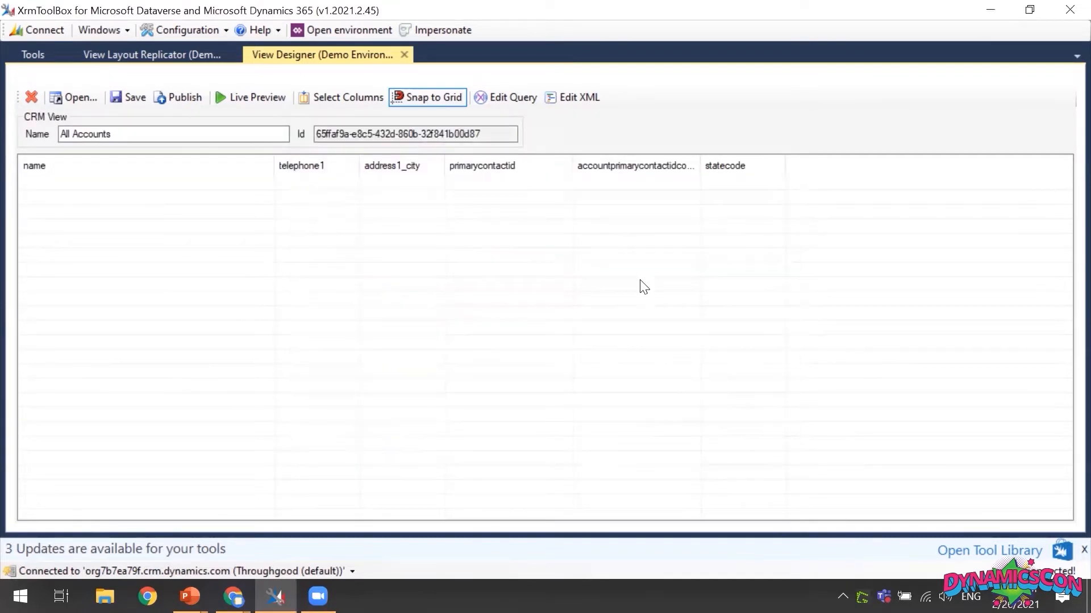
- Open the layout XML of the All Accounts view for editing and select all of its code
{"action": "left_click", "coordinate": [587, 100]}
{"action": "left_click", "coordinate": [318, 235]}
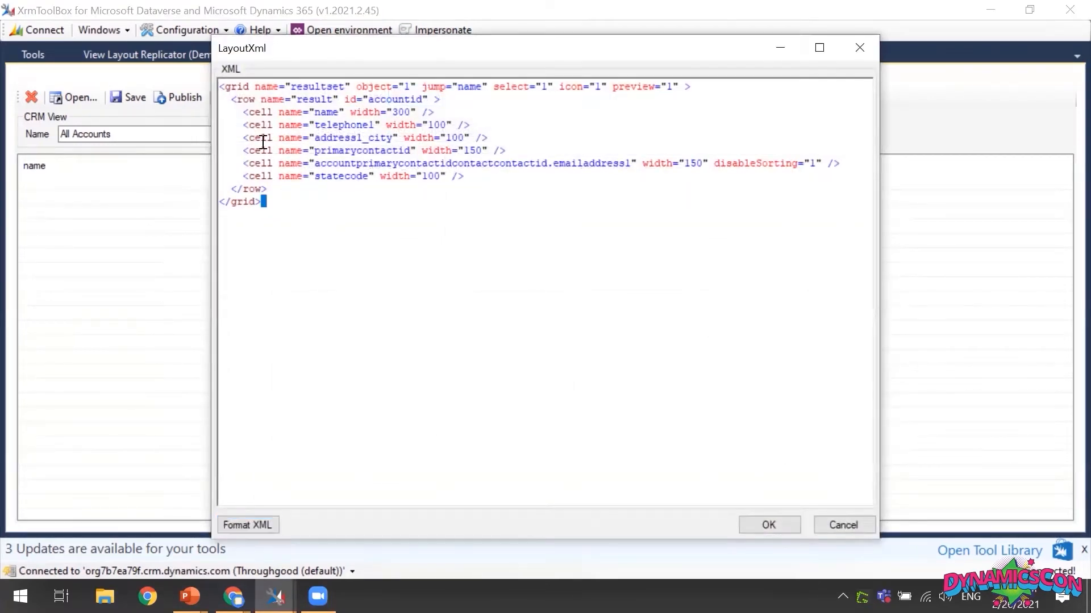
{"action": "key", "text": "ctrl+a"}
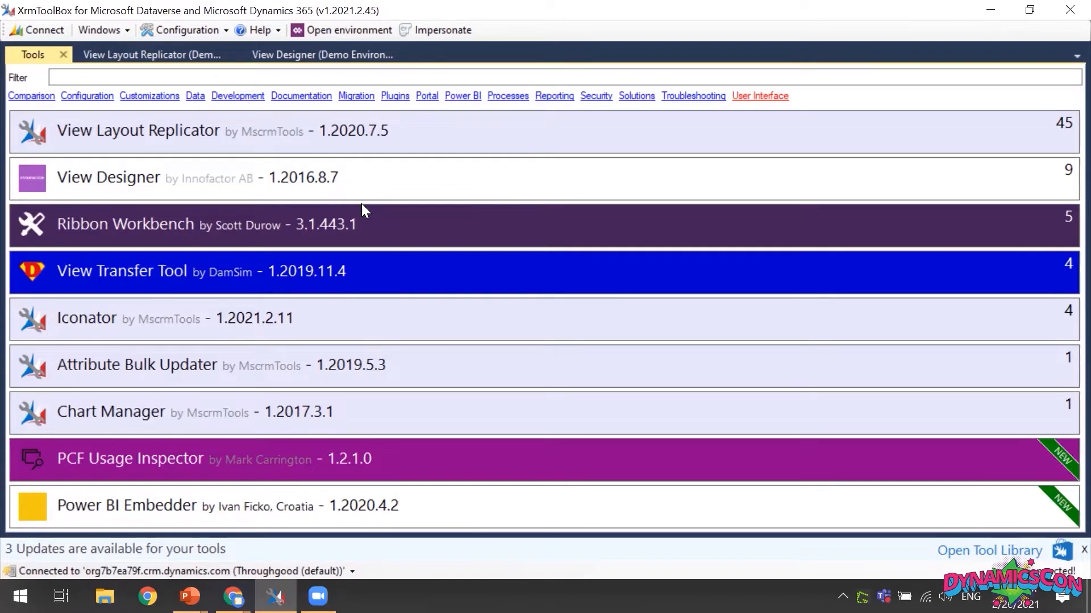
- Open Iconator from the user interface tools and Solution Components Mover from the Solutions category
{"action": "left_click", "coordinate": [299, 318]}
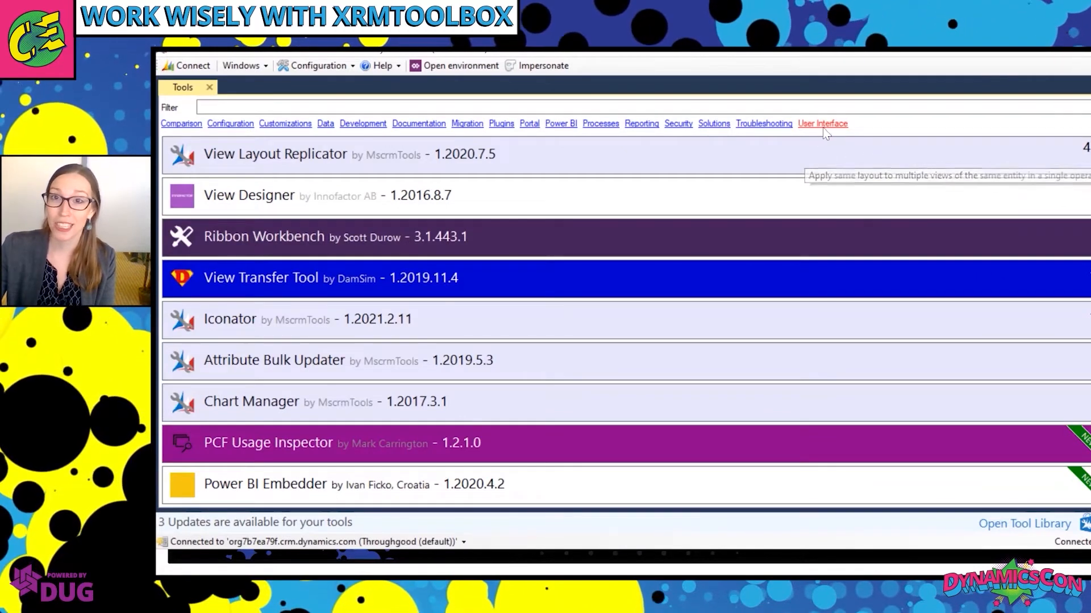
{"action": "left_click", "coordinate": [713, 123]}
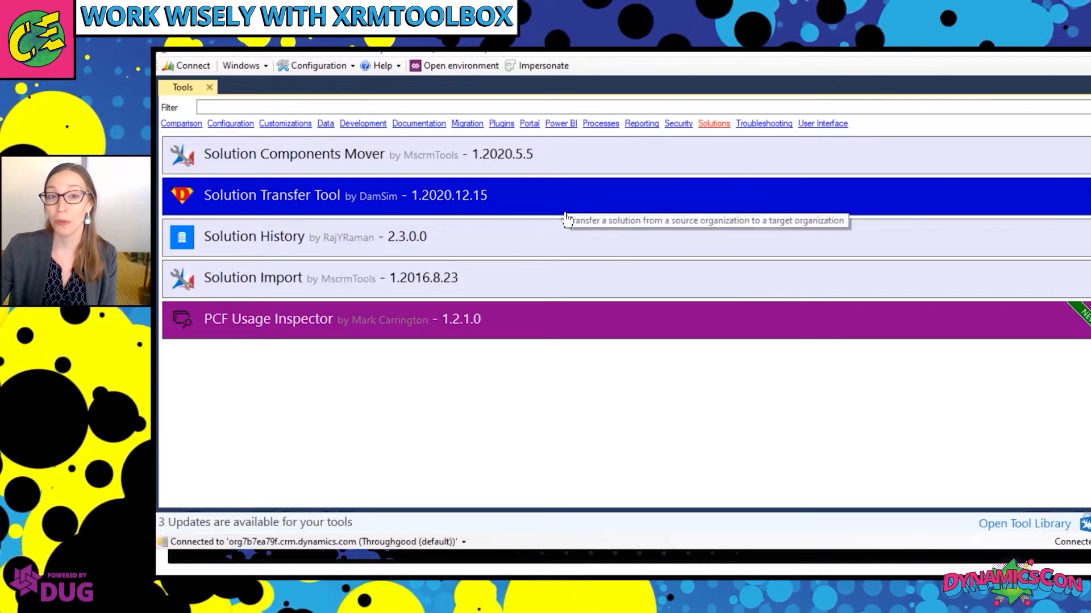
{"action": "left_click", "coordinate": [574, 156]}
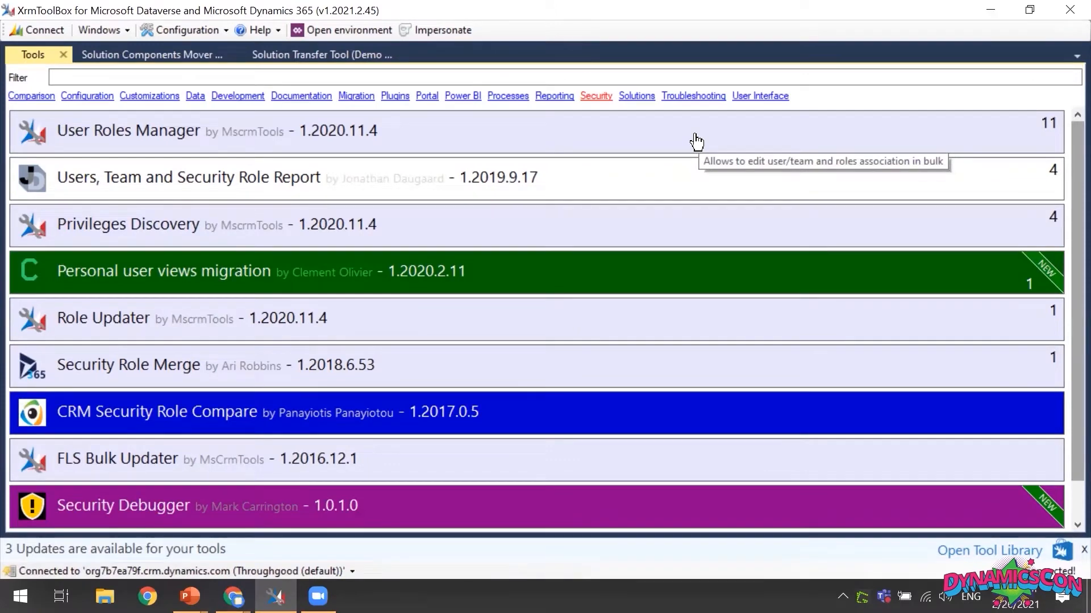
- Load roles, users and teams in User Roles Manager and select the Basic User role with one enabled user to review the available actions
{"action": "left_click", "coordinate": [695, 139]}
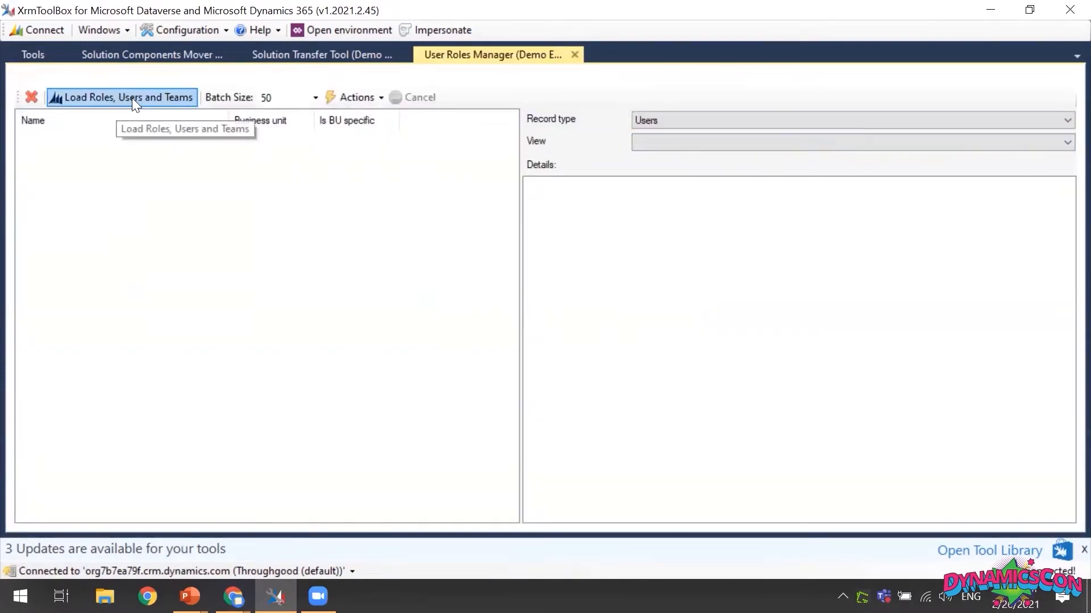
{"action": "left_click", "coordinate": [132, 98]}
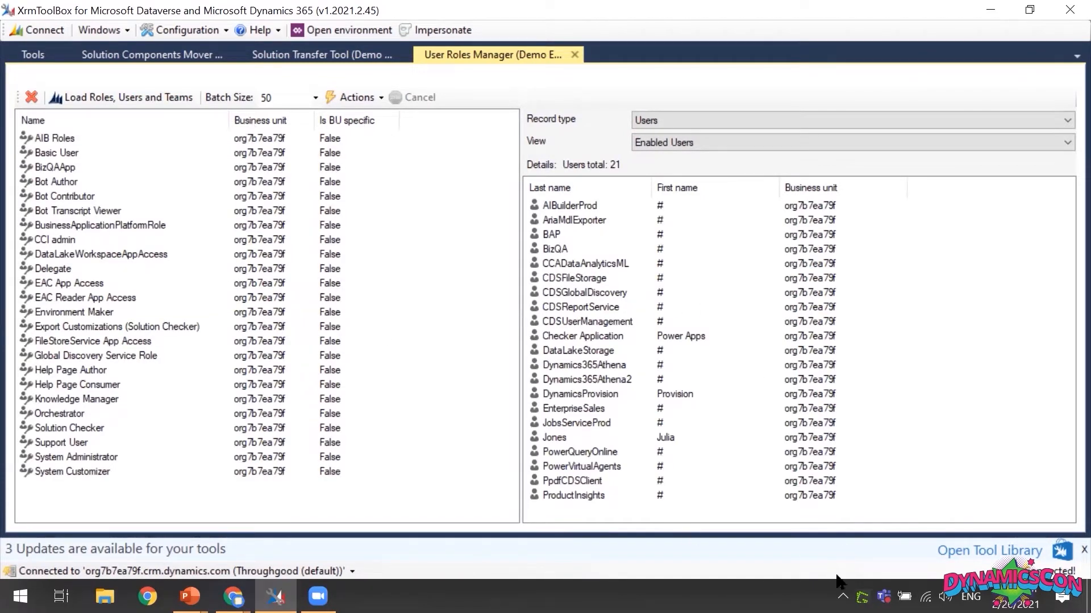
{"action": "left_click", "coordinate": [74, 152]}
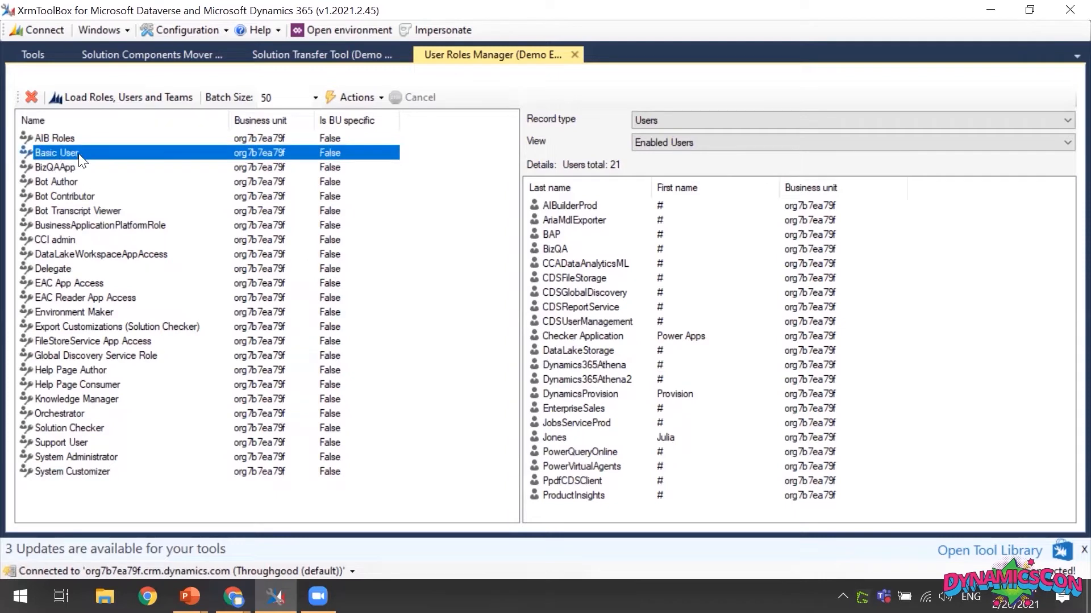
{"action": "left_click", "coordinate": [680, 437]}
{"action": "left_click", "coordinate": [375, 98]}
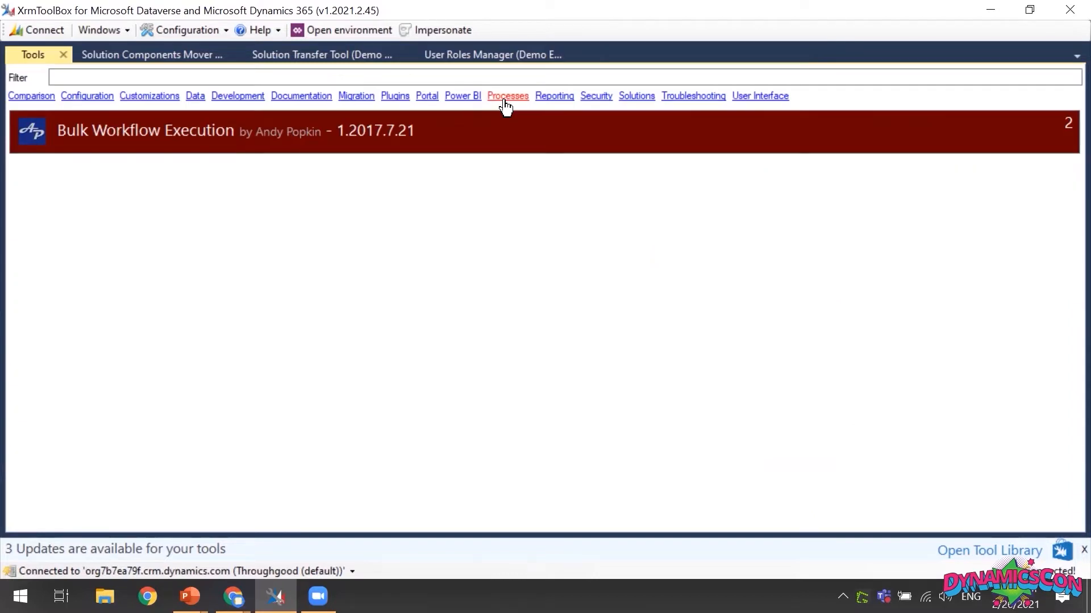
- Open Bulk Workflow Execution from the Processes tools and go to its on-demand workflow selection
{"action": "left_click", "coordinate": [511, 143]}
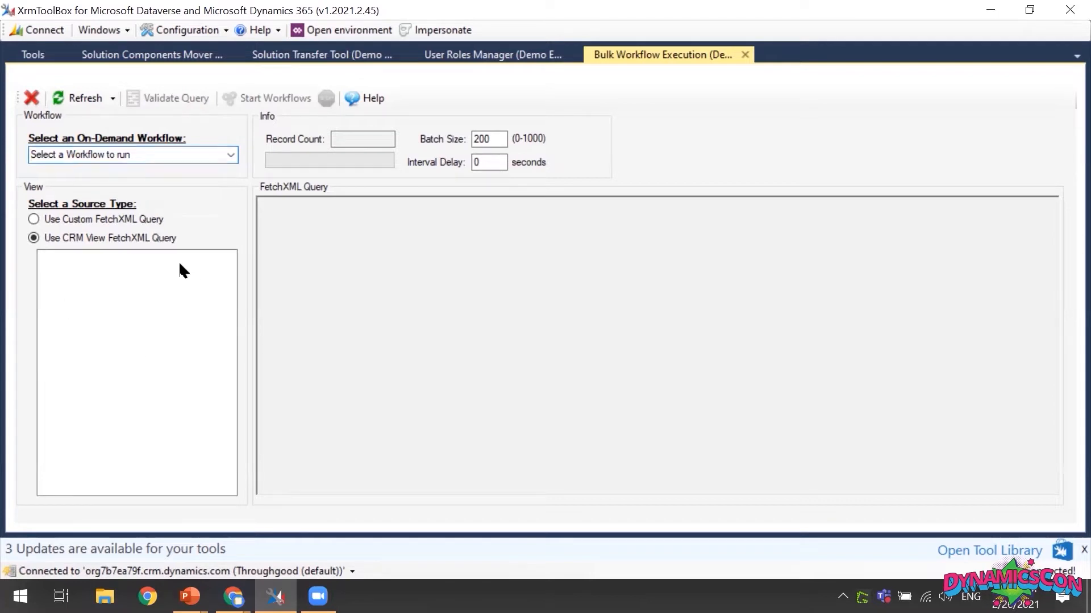
{"action": "left_click", "coordinate": [113, 159]}
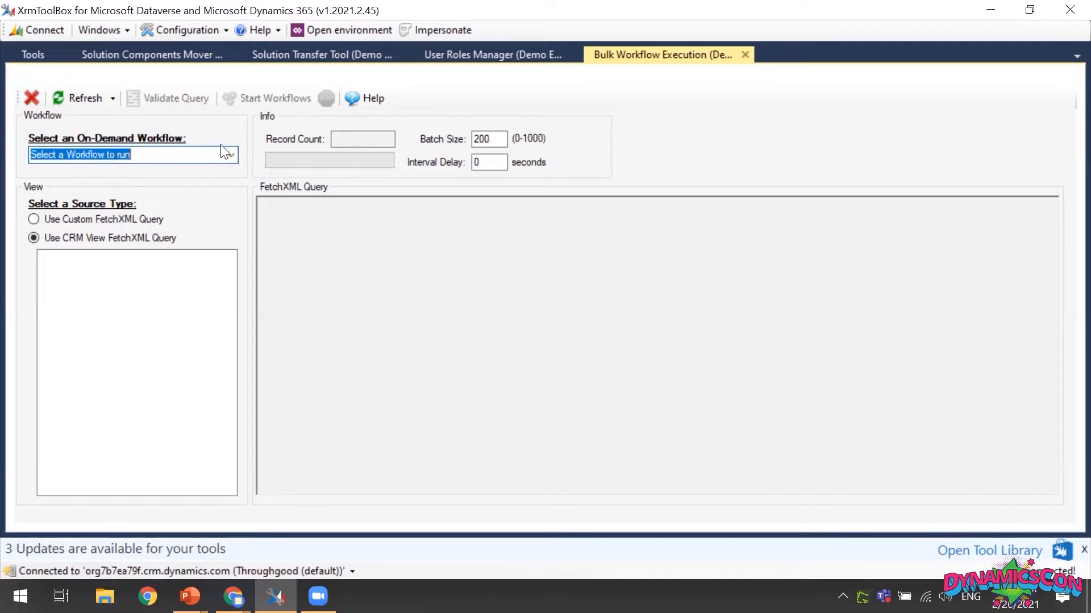